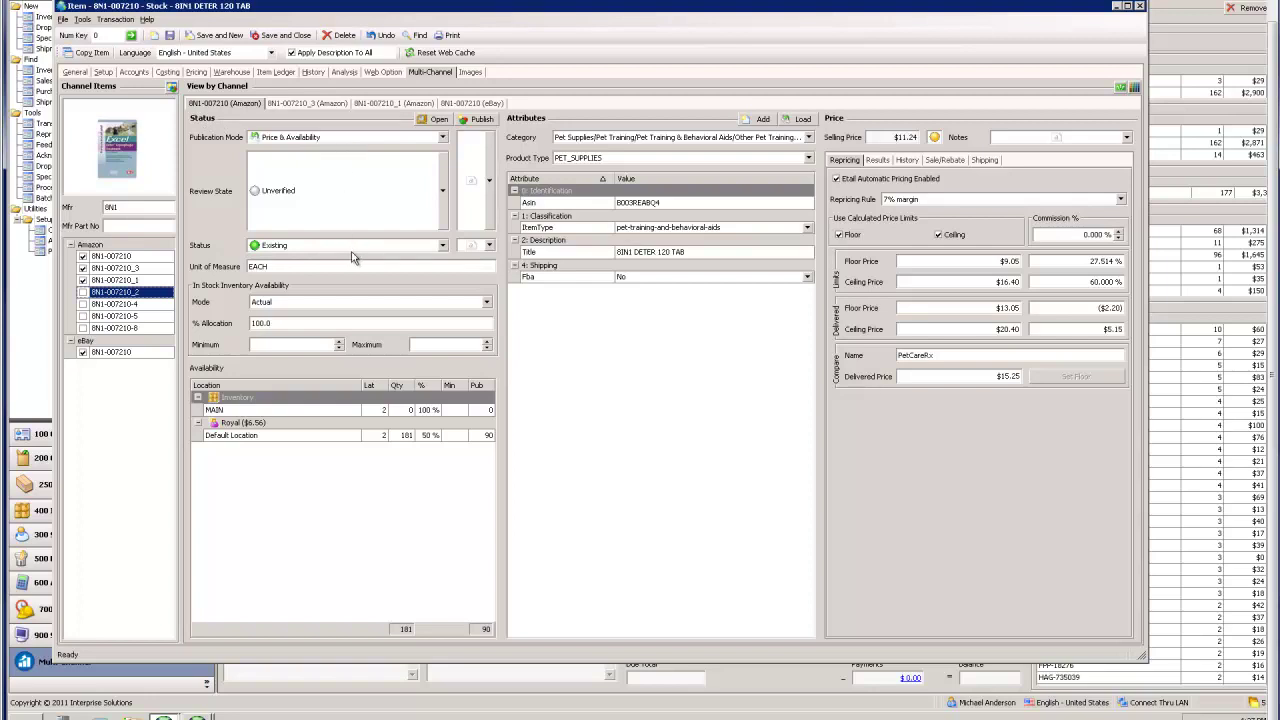
Examine the in-stock availability modes and the attributes that can be added to the item's first Amazon listing.
left_click(327, 303)
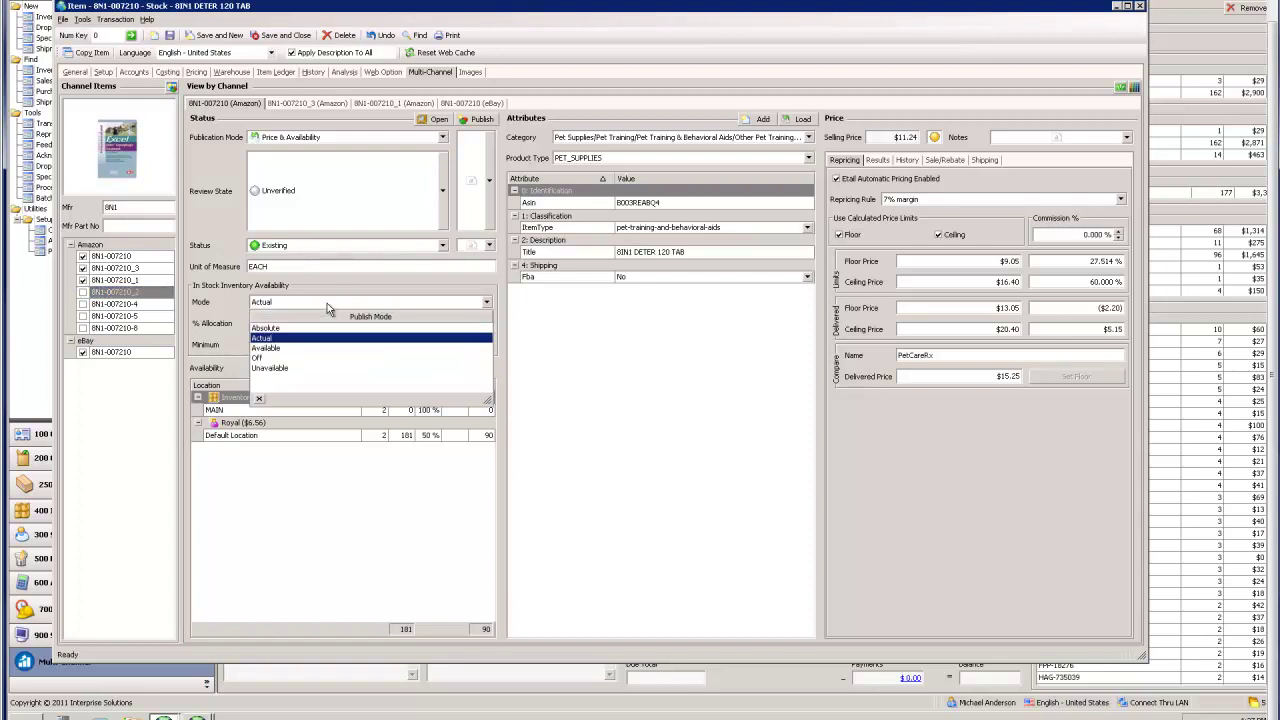
left_click(327, 303)
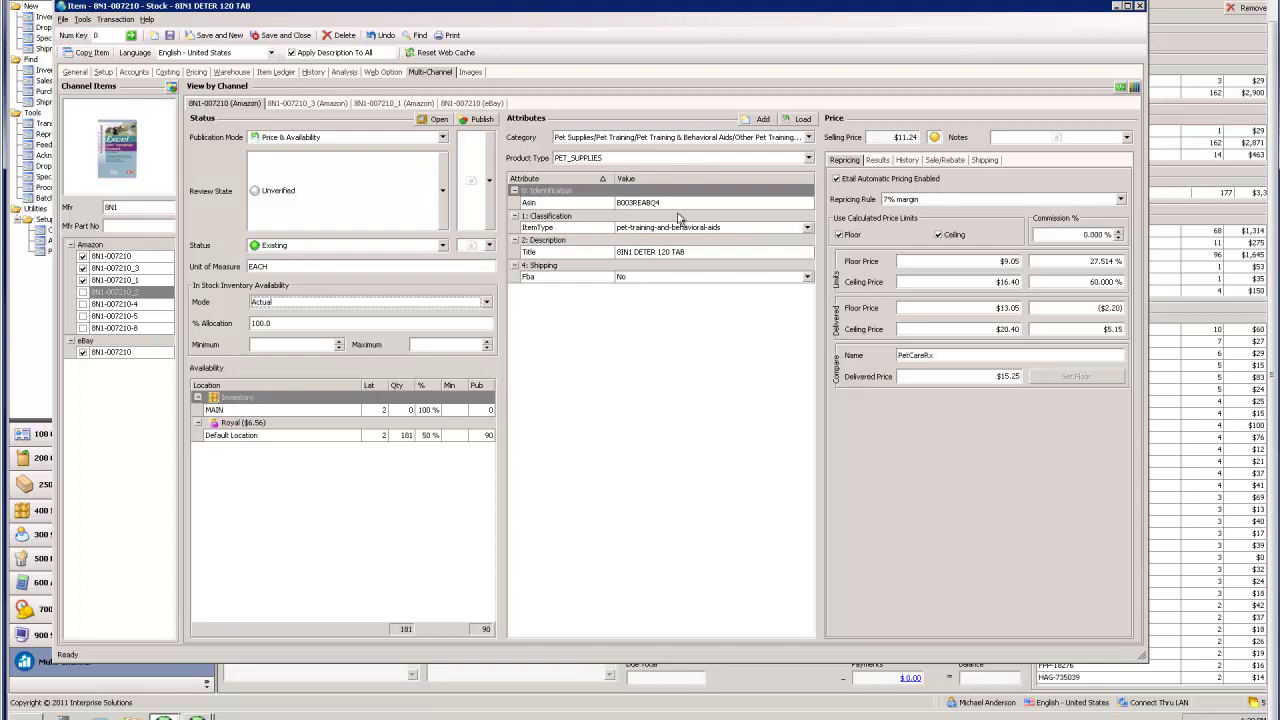
left_click(762, 120)
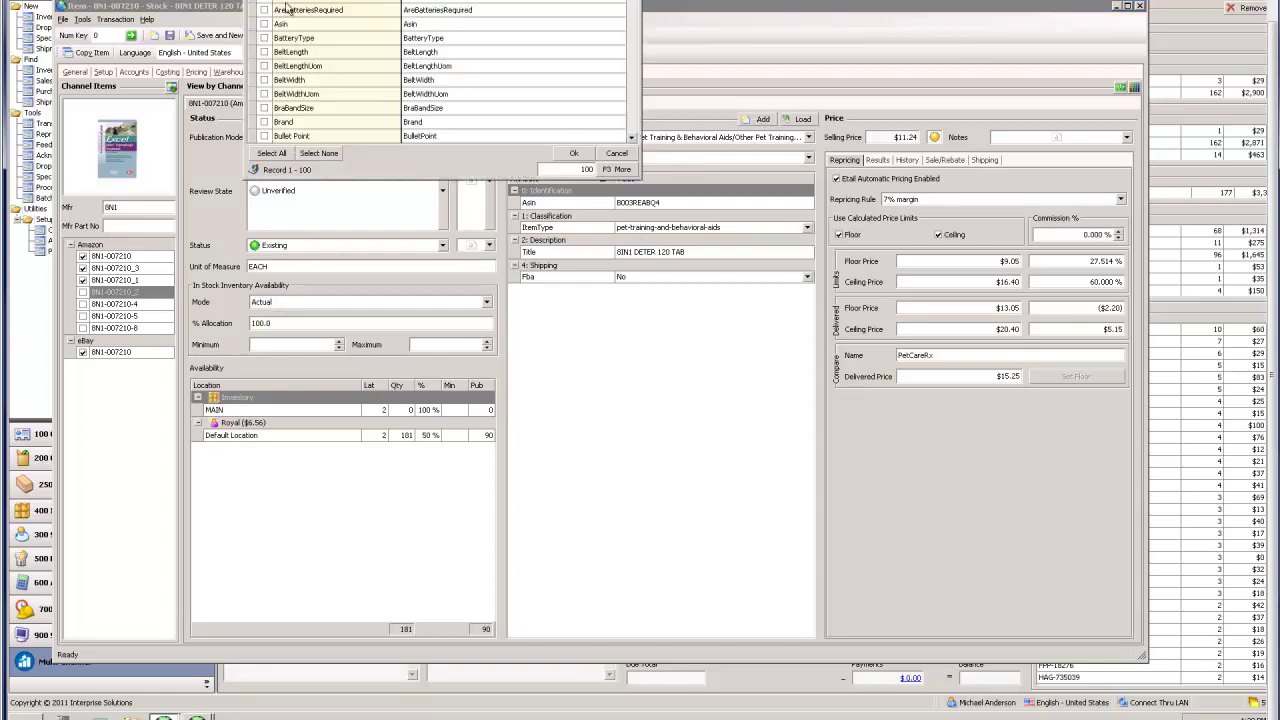
scroll(630, 53, "down", 15)
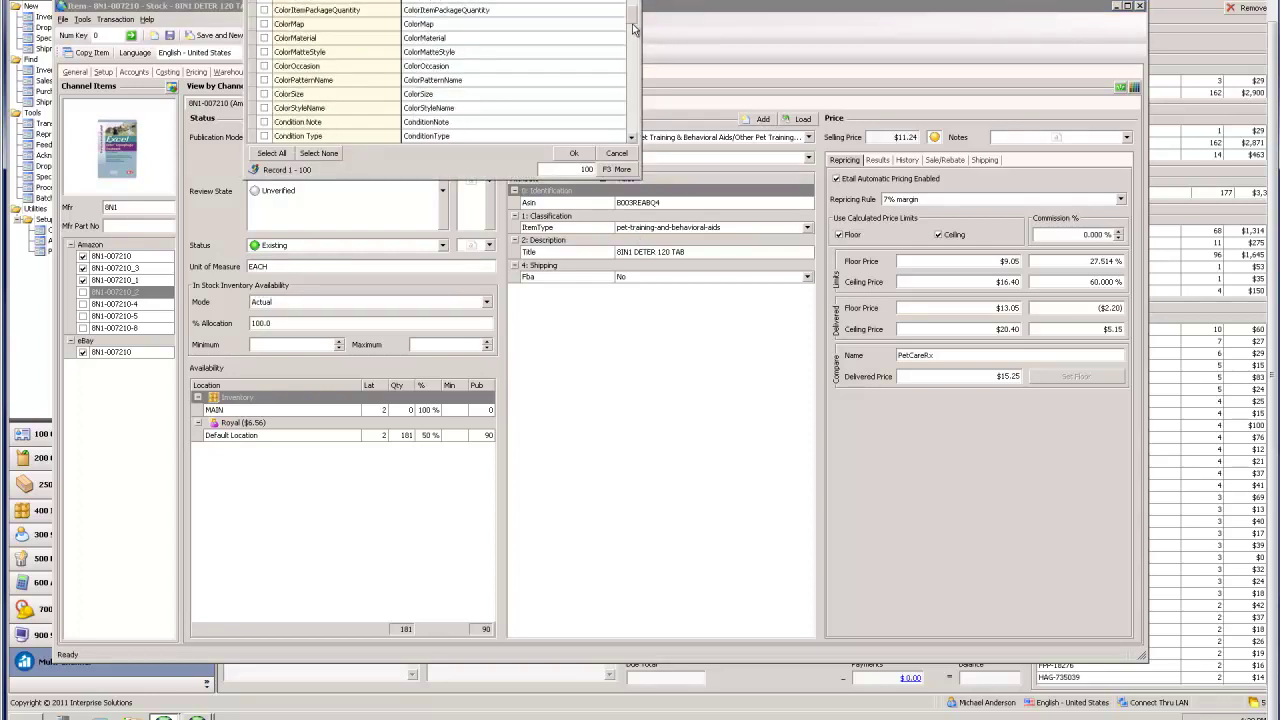
scroll(630, 53, "up", 8)
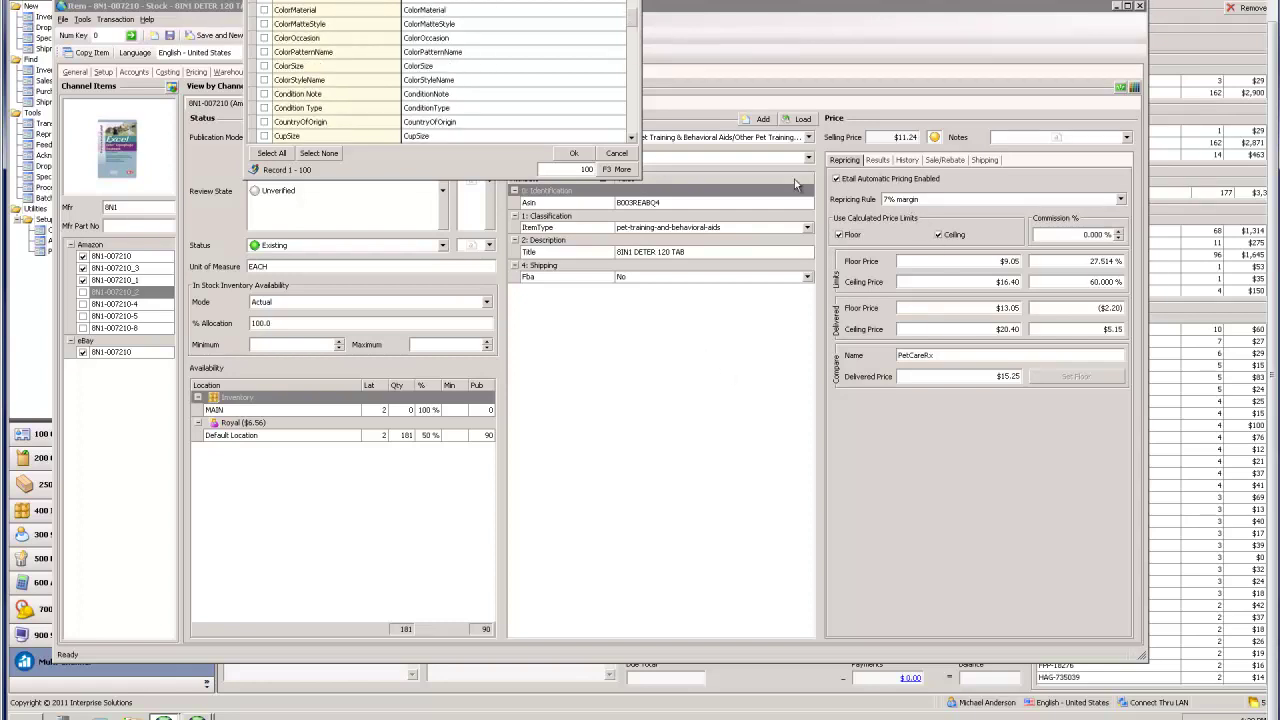
left_click(617, 154)
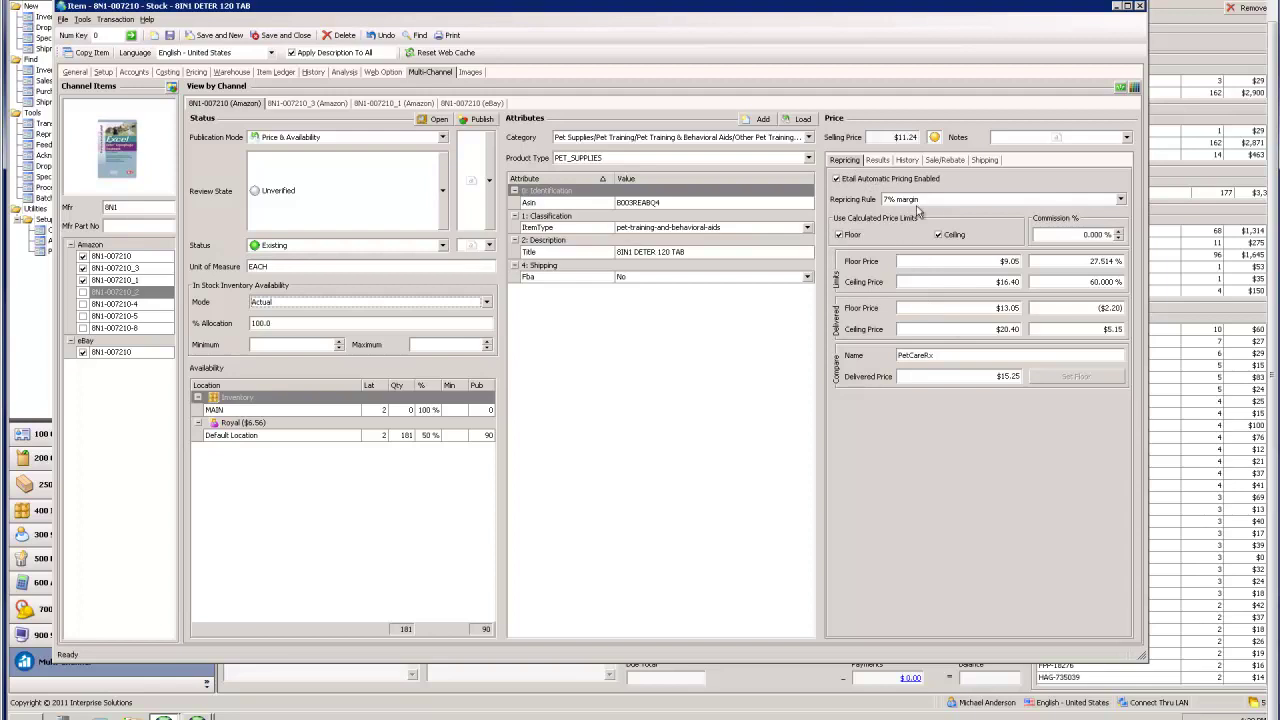
Review the listing's repricing results, its price history as table and chart, and its sale and rebate settings.
left_click(882, 162)
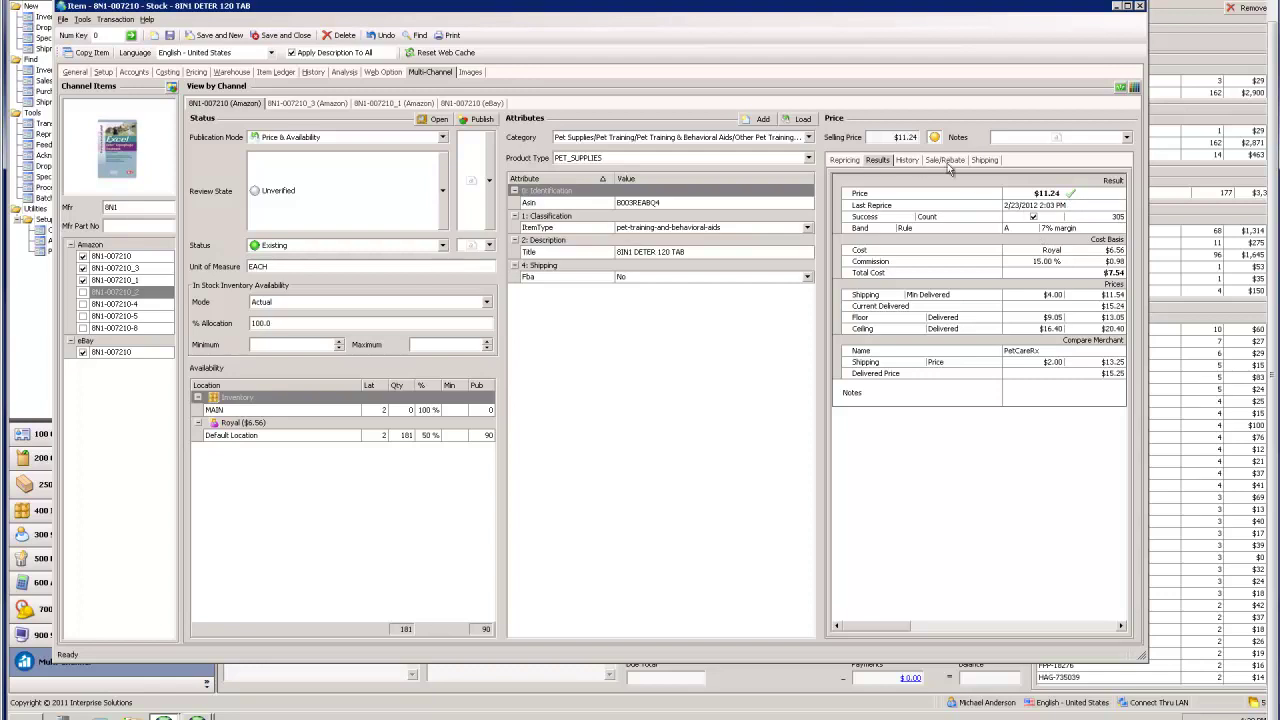
left_click(907, 160)
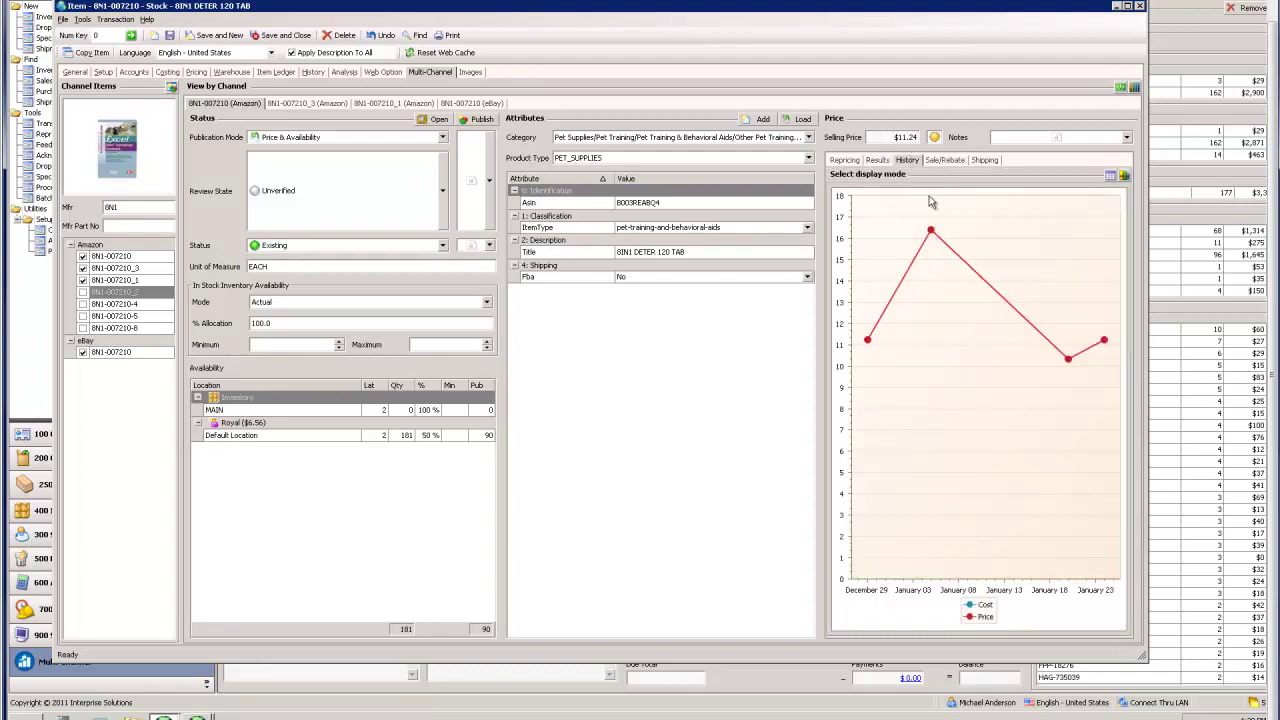
left_click(1111, 176)
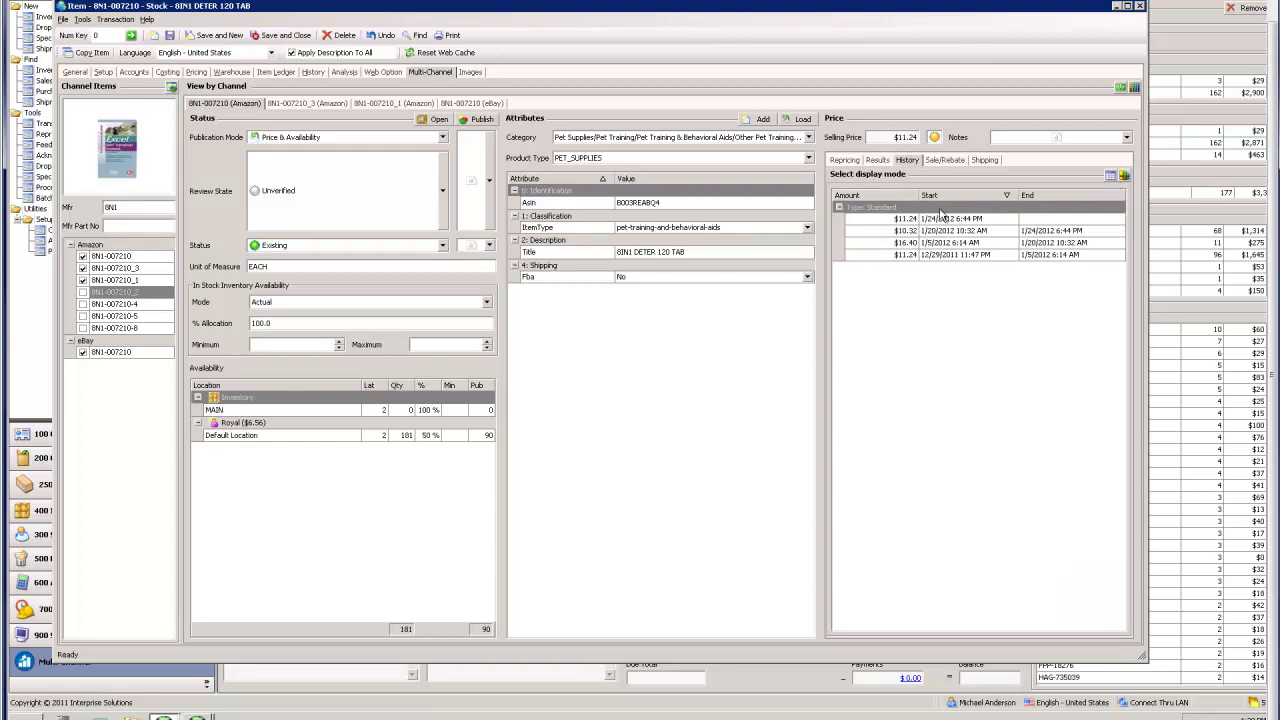
left_click(1125, 177)
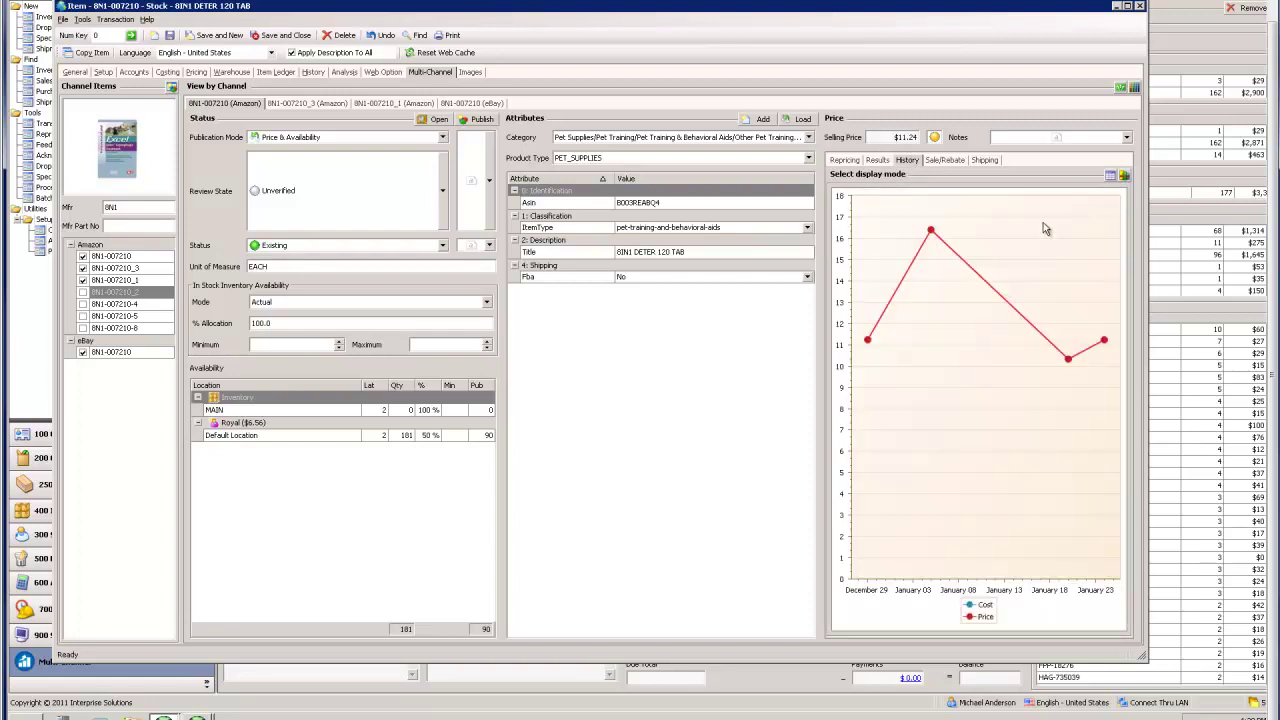
left_click(945, 162)
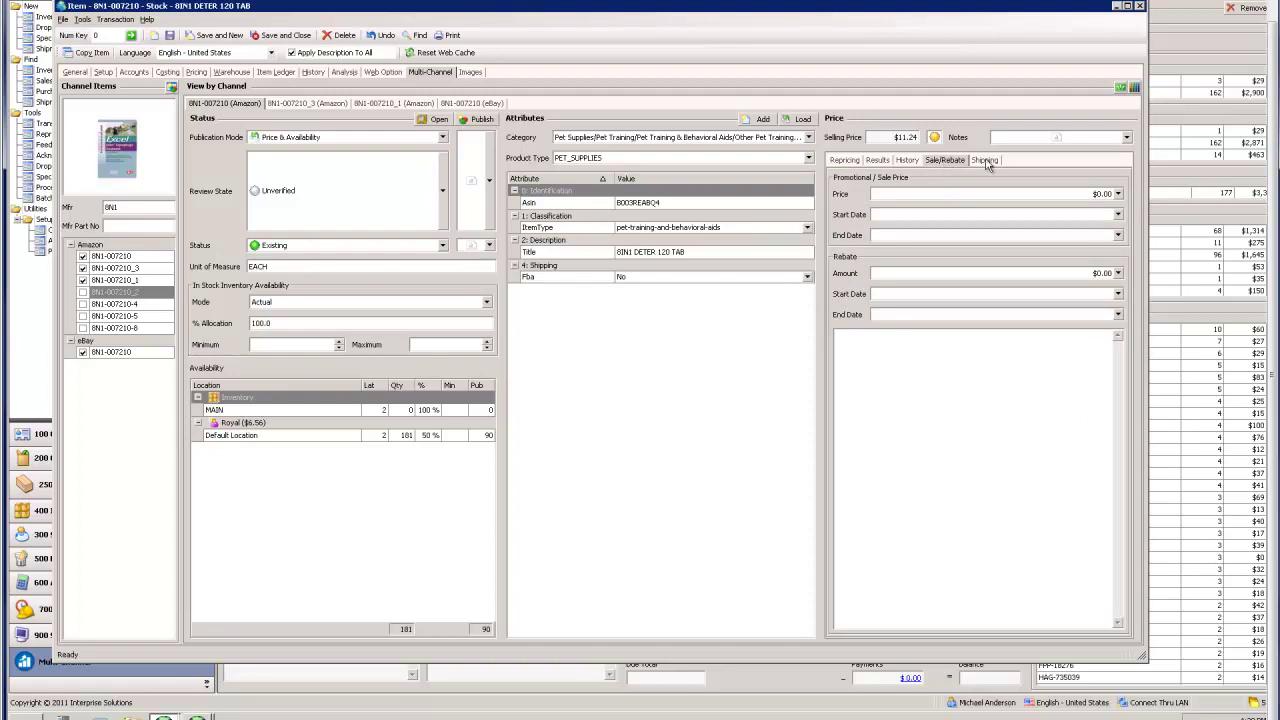
Inspect the shipping override for the Cont US PO Box destination.
left_click(985, 161)
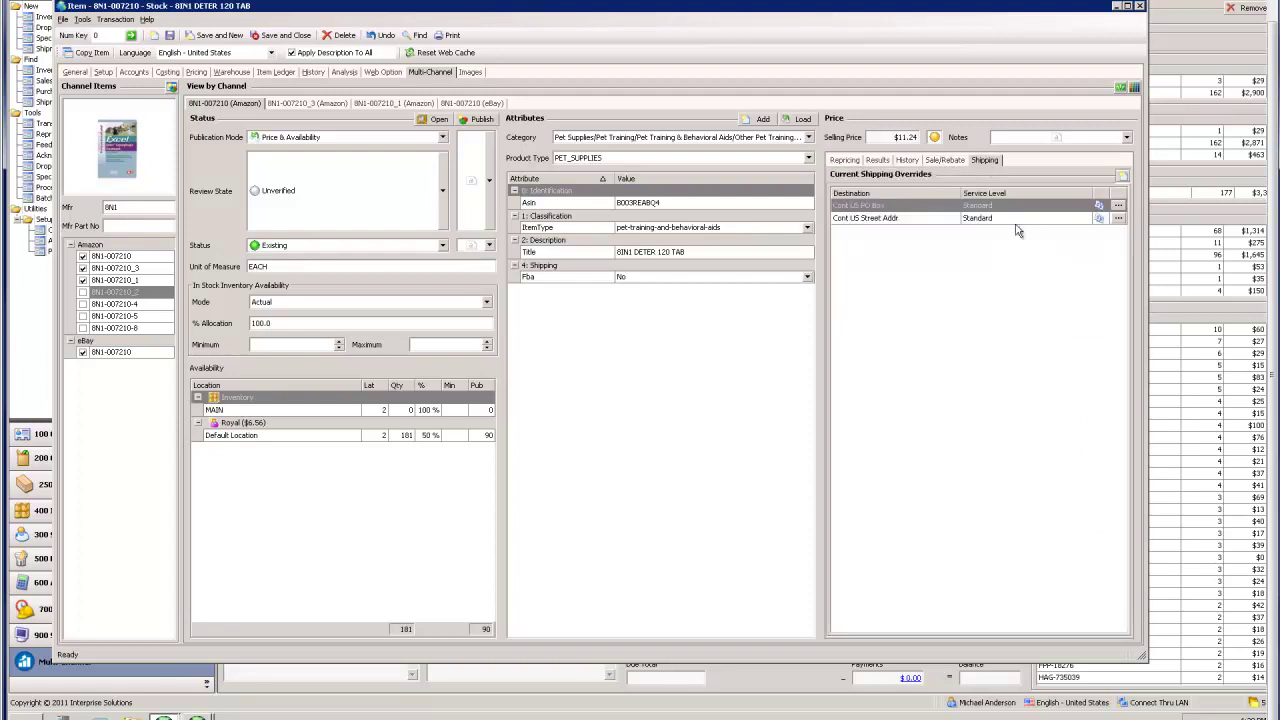
left_click(1119, 206)
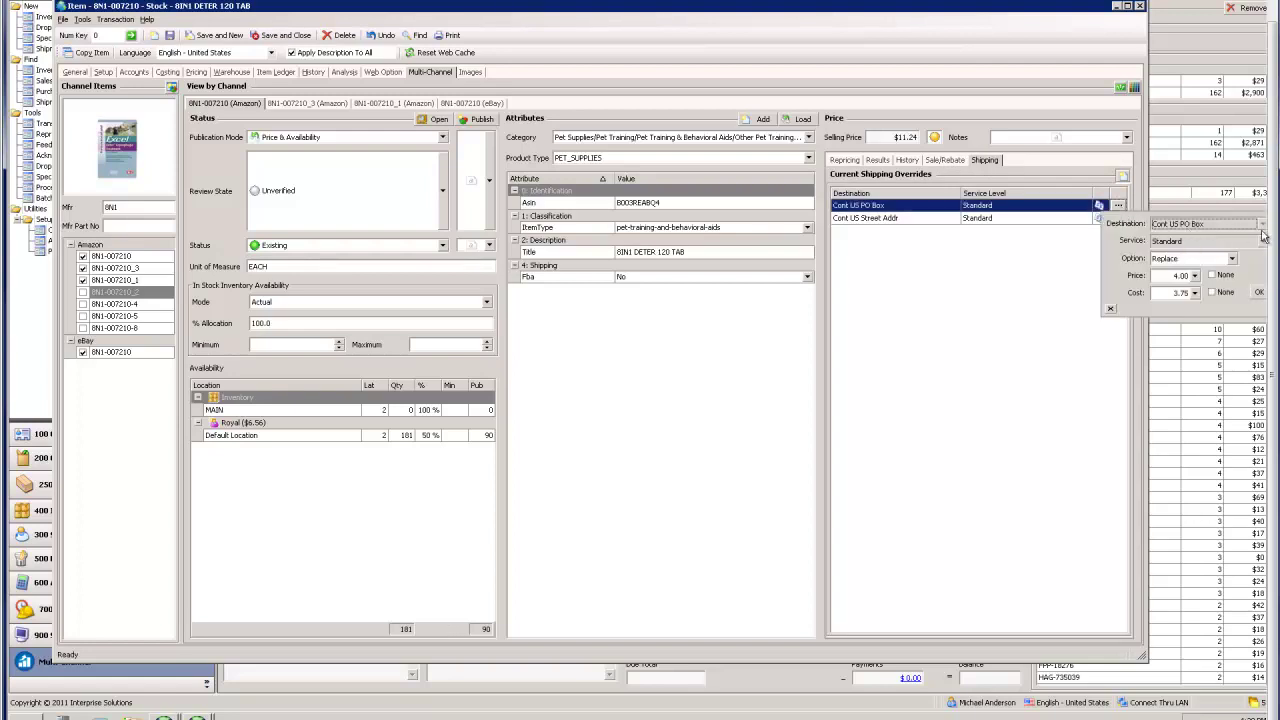
left_click(1073, 277)
Examine the destination, service and option choices for a new shipping override, and leave without creating one.
left_click(1123, 178)
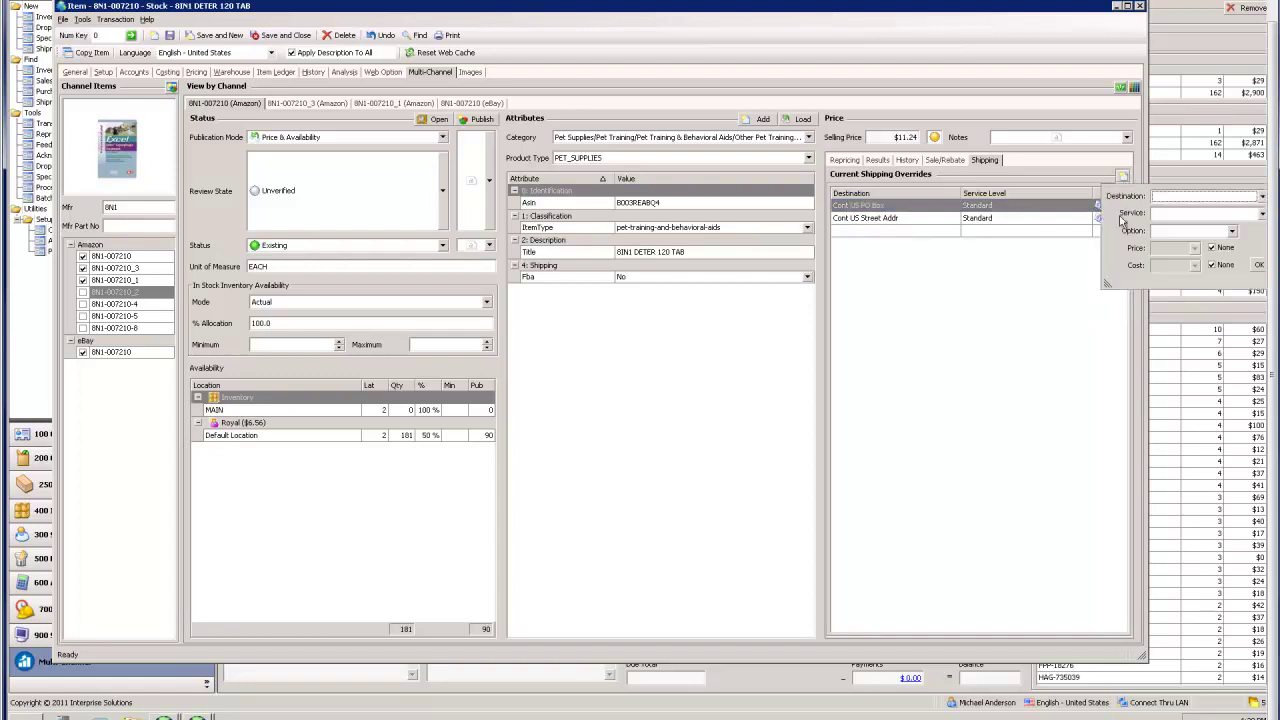
left_click(1263, 197)
scroll(1262, 240, "down", 1)
left_click_drag(1260, 237, 1261, 257)
left_click(1114, 224)
left_click(1204, 221)
left_click(1204, 221)
left_click(1166, 237)
left_click(1166, 237)
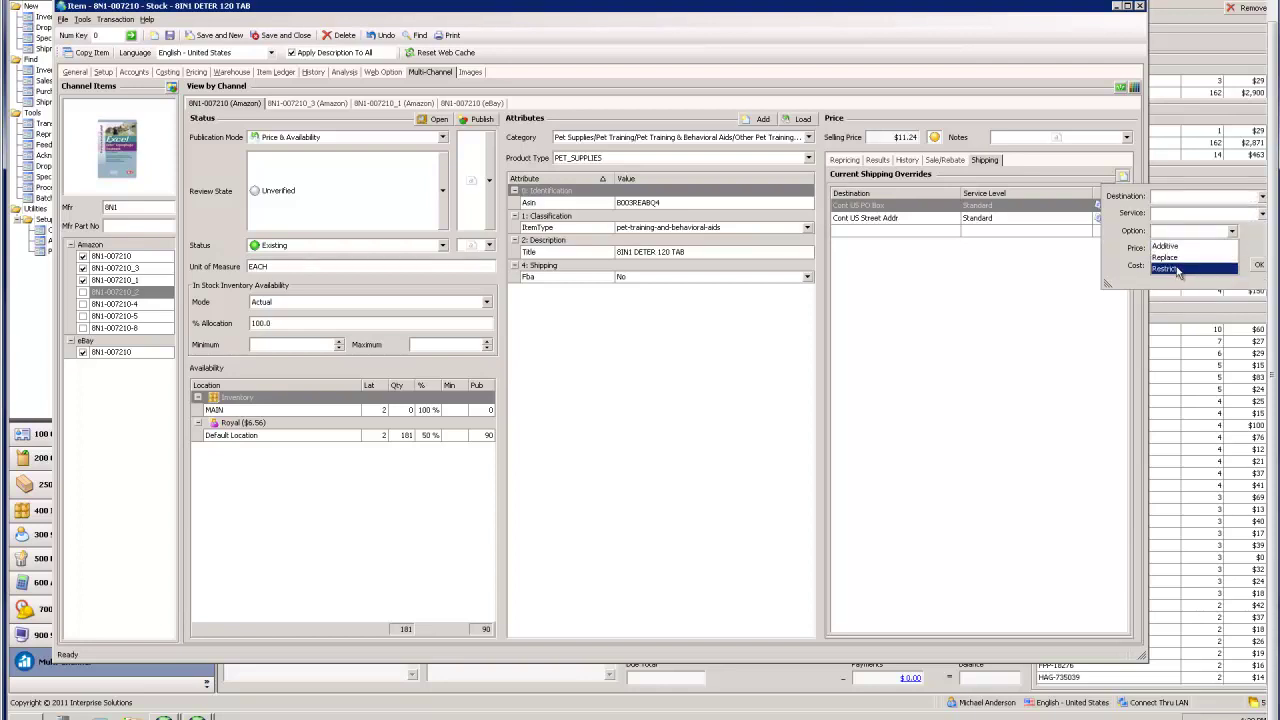
left_click(1137, 268)
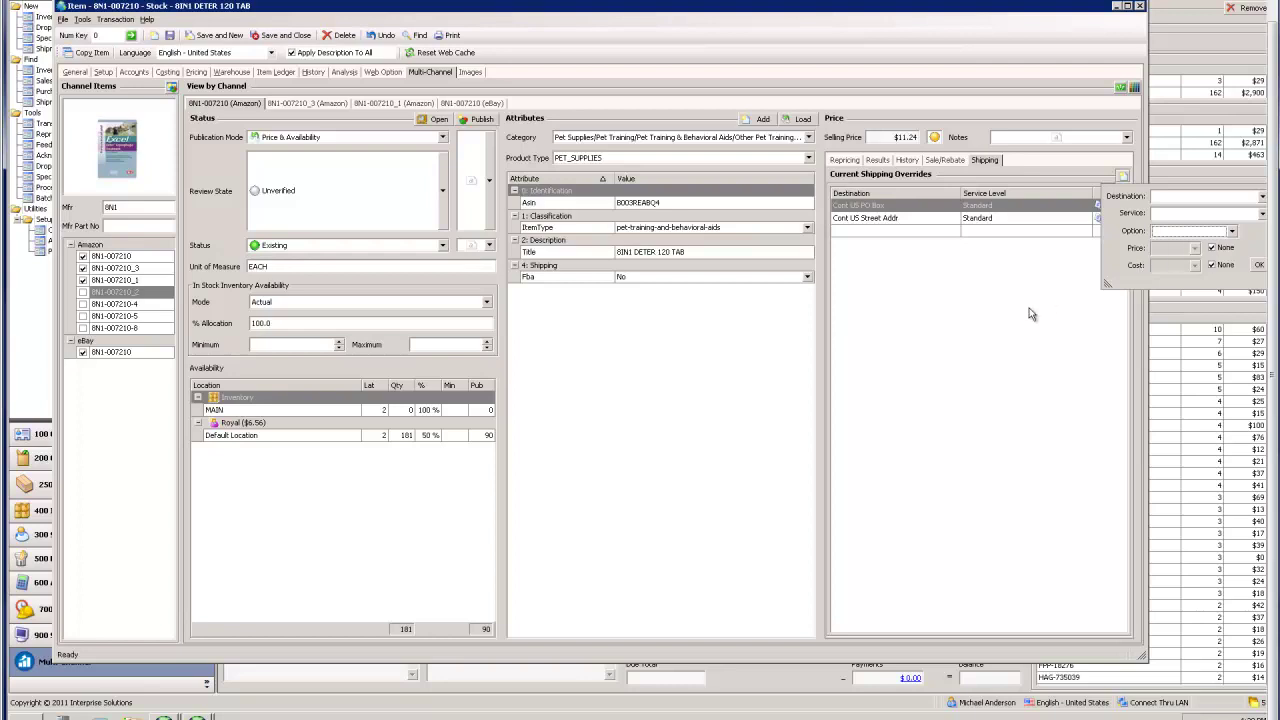
left_click(911, 293)
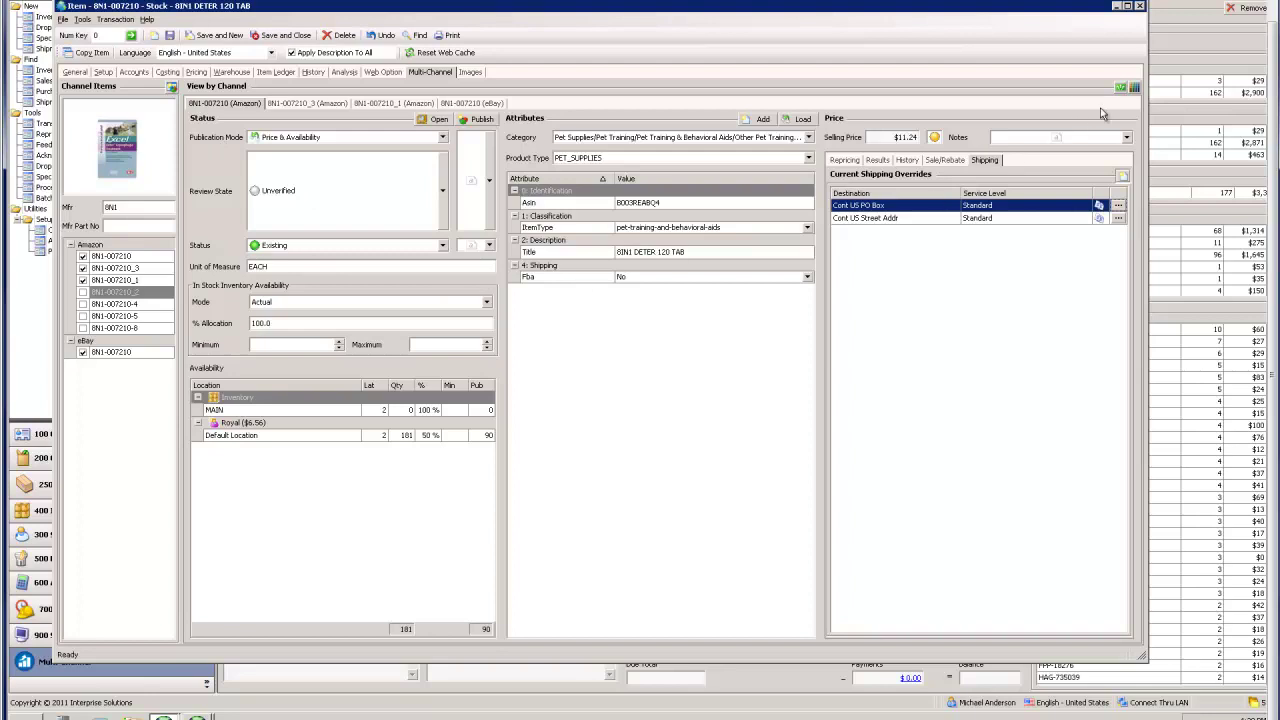
Compare the status of all four channel listings side by side by type, and return to the transaction list.
left_click(1121, 88)
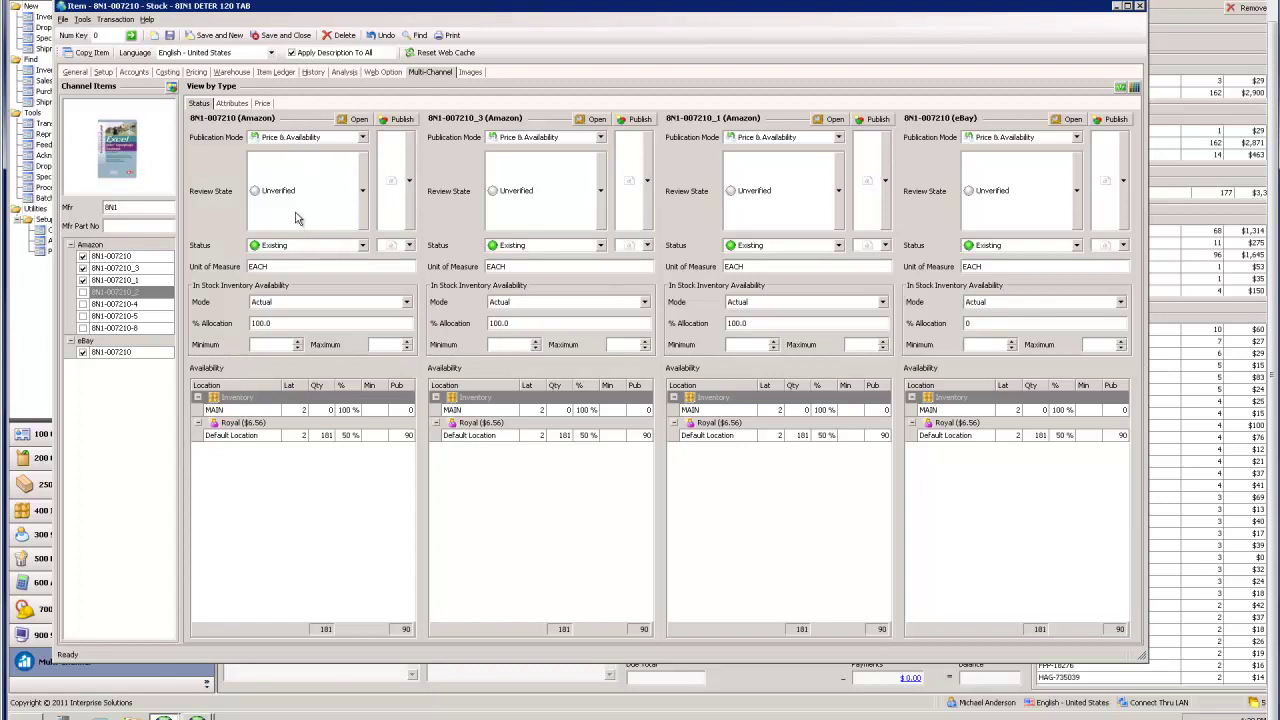
left_click(1212, 486)
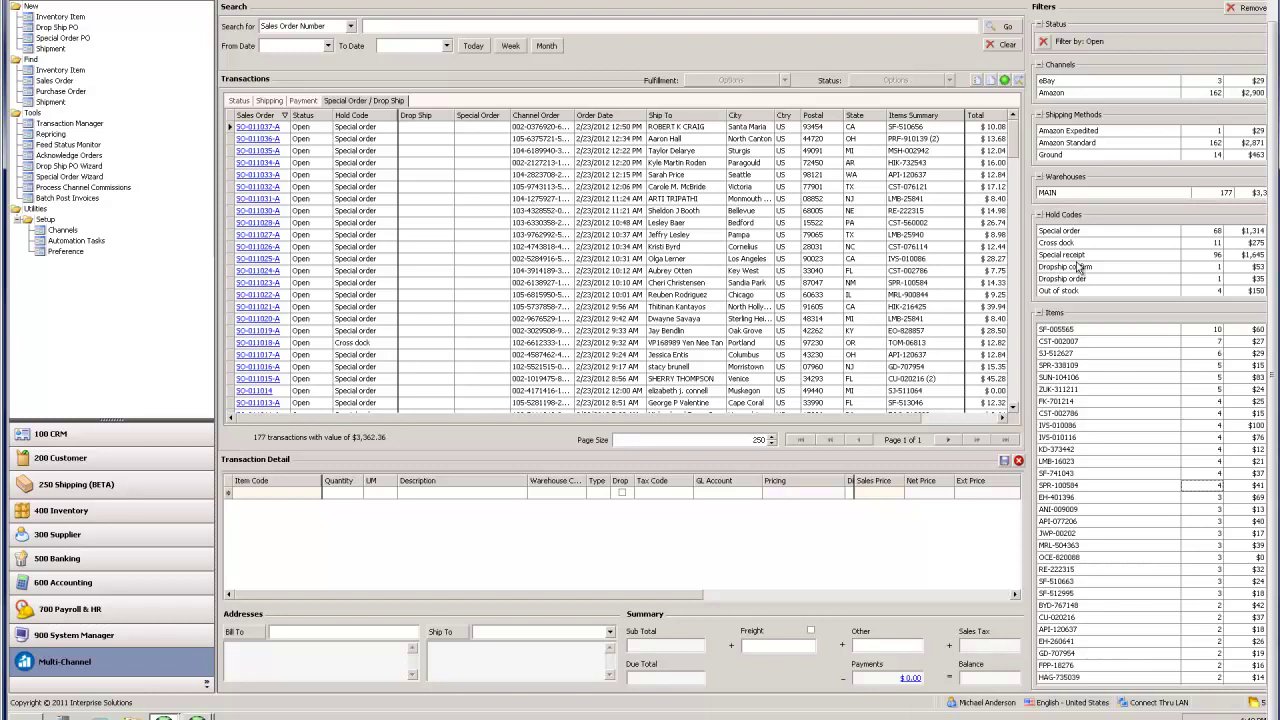
Select nine consecutive special-order transactions and examine the fulfillment and status actions available for them.
left_click(362, 151)
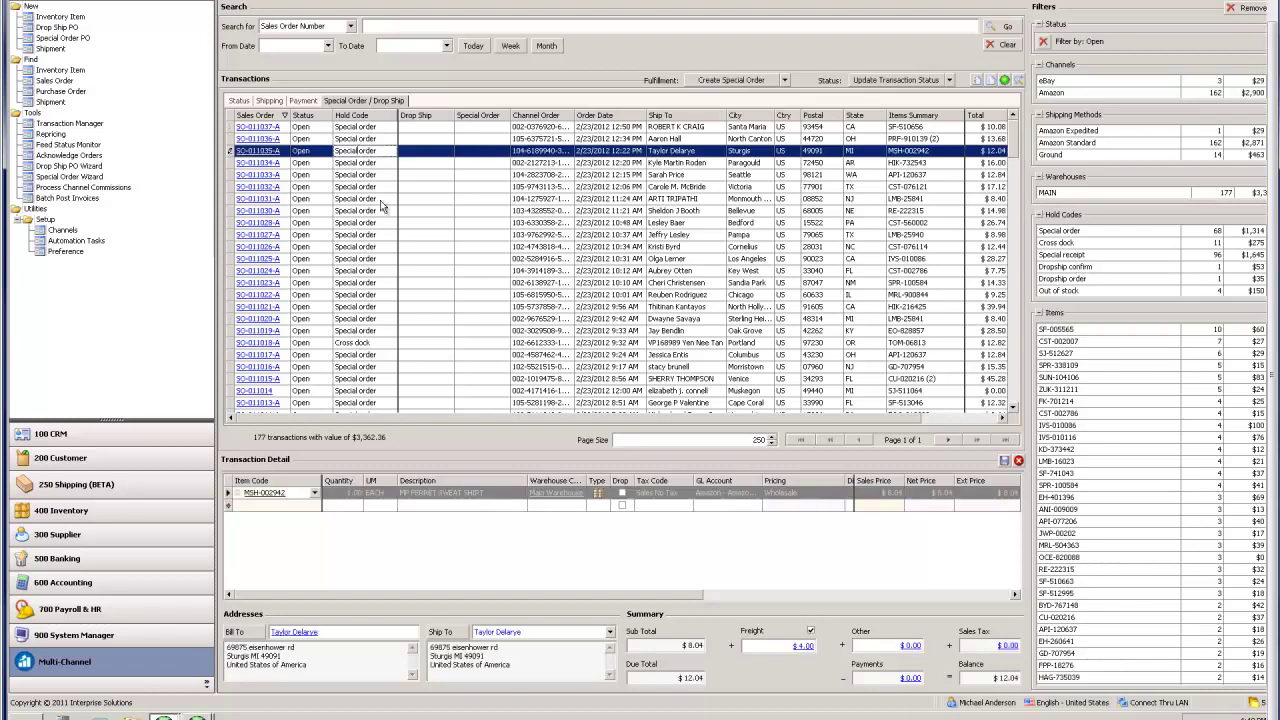
left_click(372, 211, "shift")
left_click(373, 250, "shift")
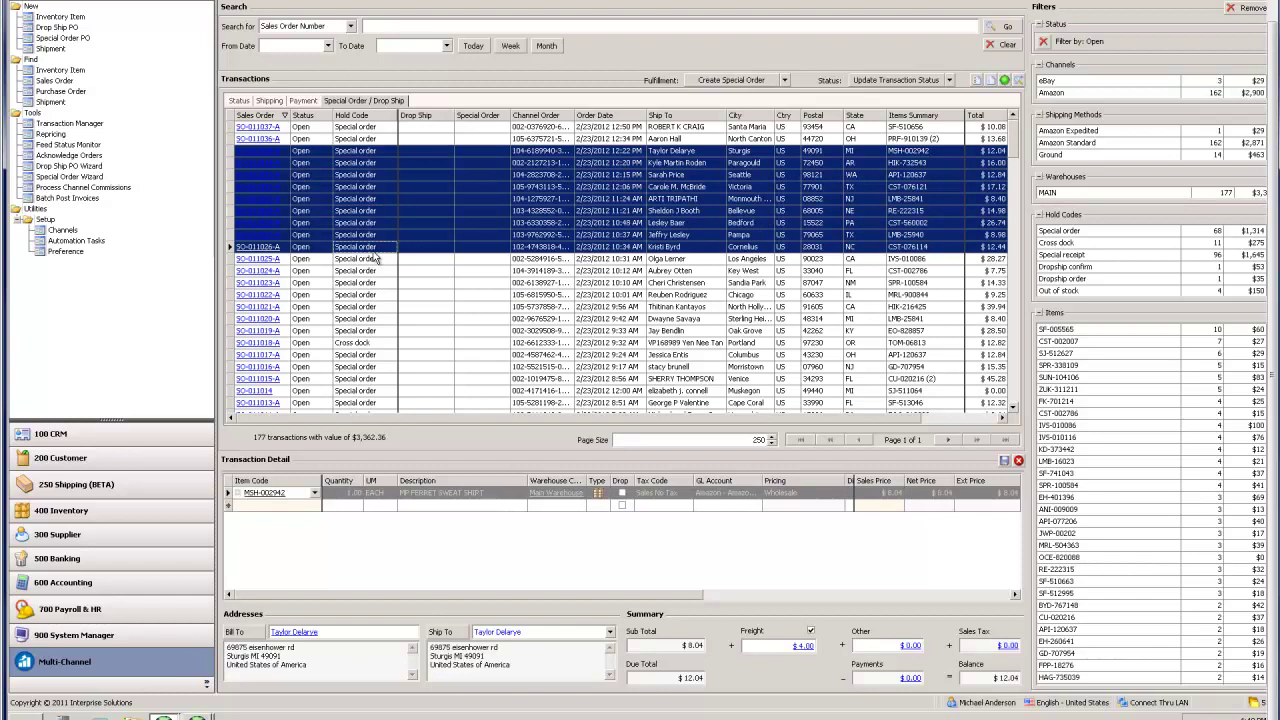
left_click(786, 81)
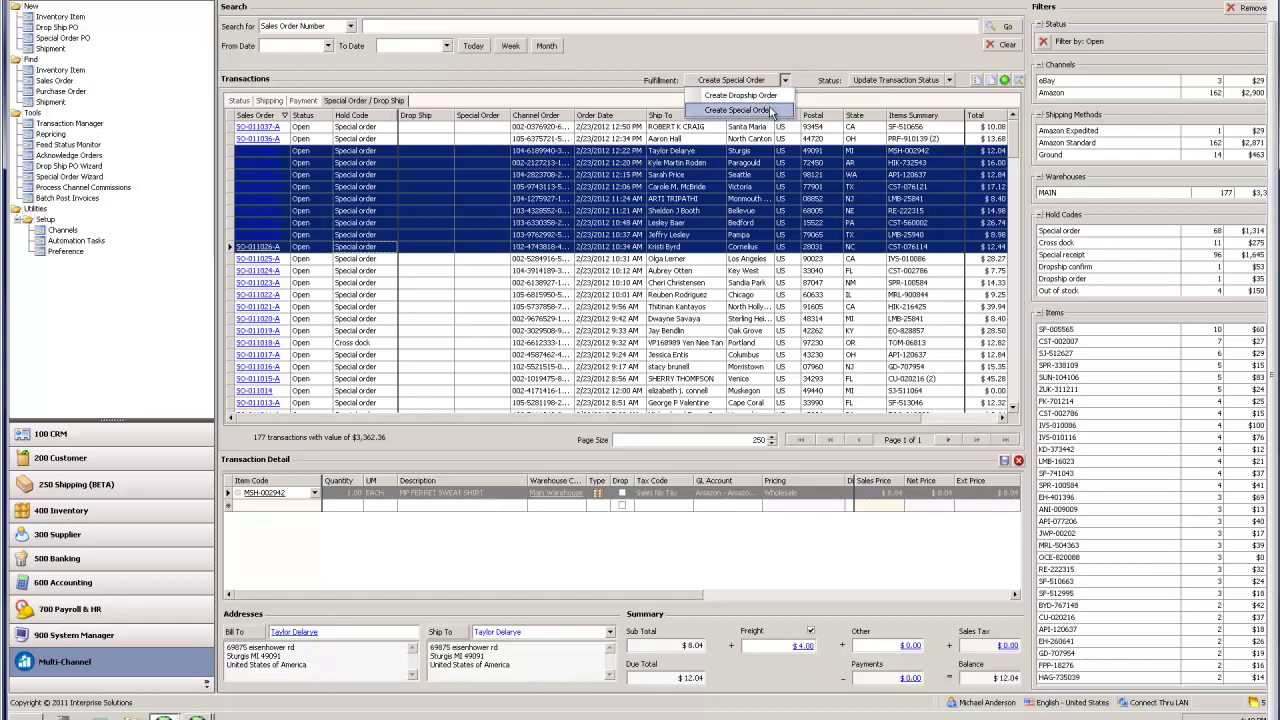
left_click(950, 80)
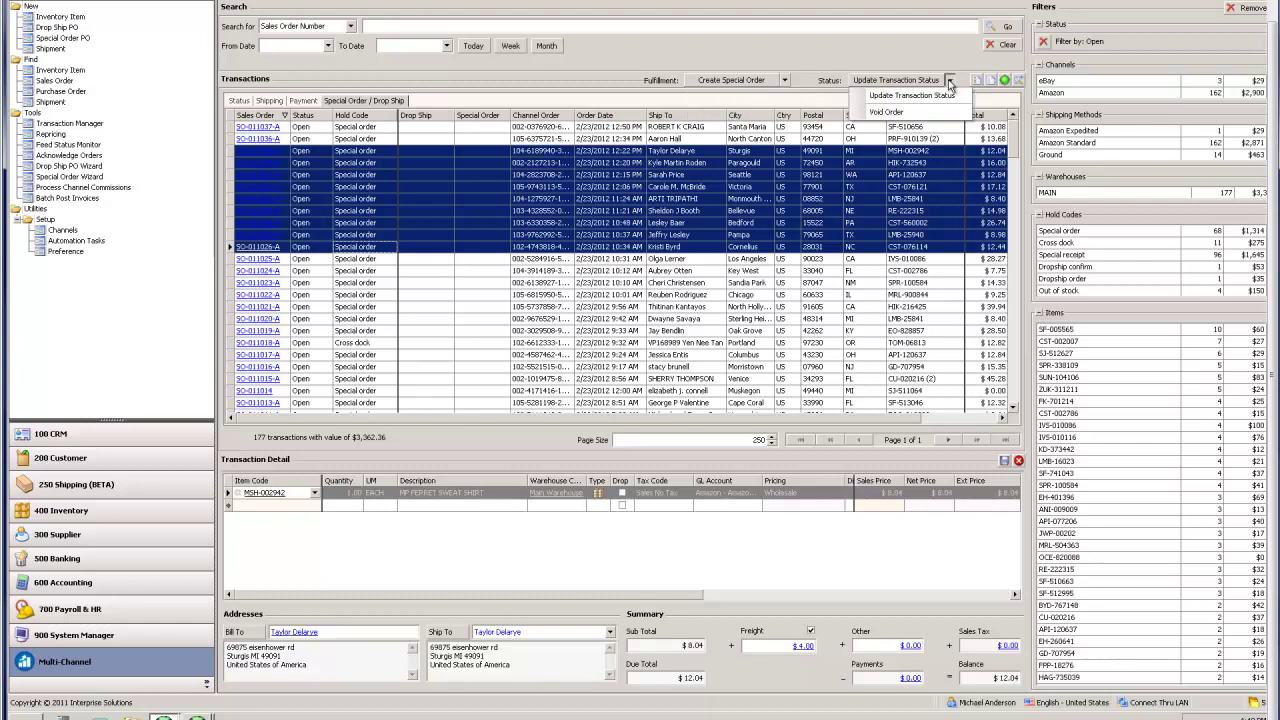
left_click(788, 285)
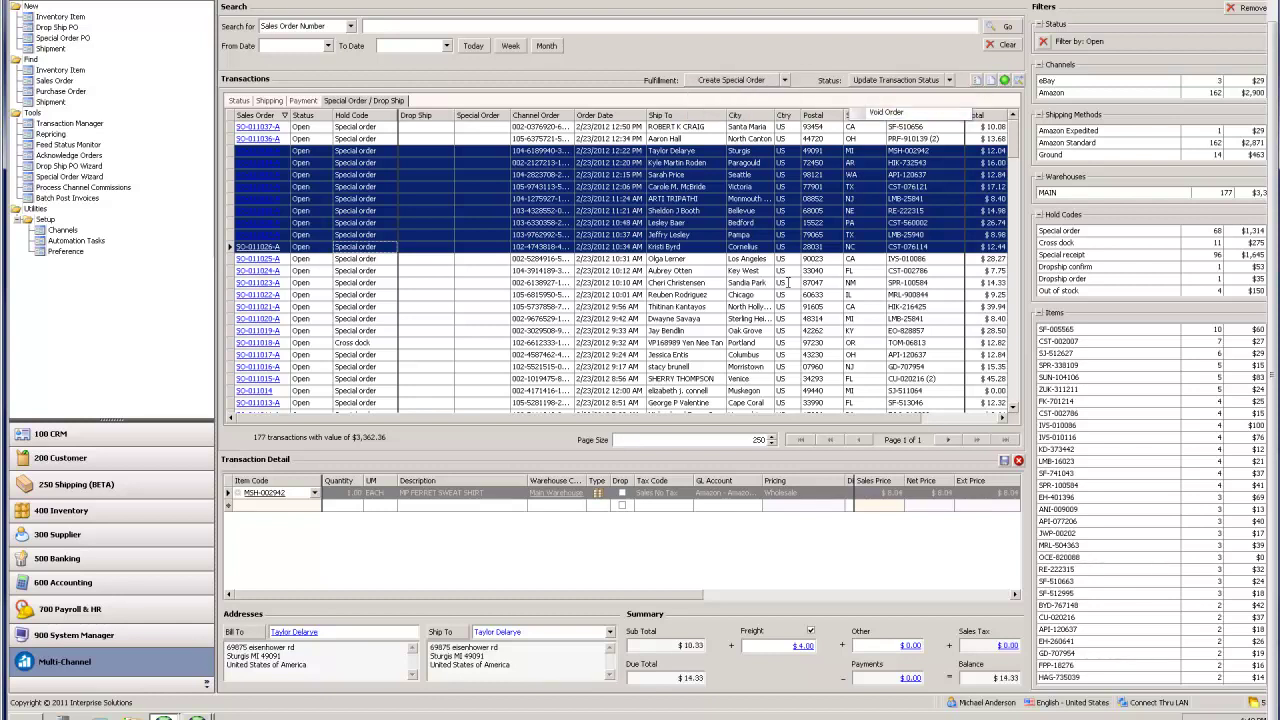
Display the details and fulfillment action of the open transaction held as Cross dock.
left_click(788, 285)
left_click(395, 345)
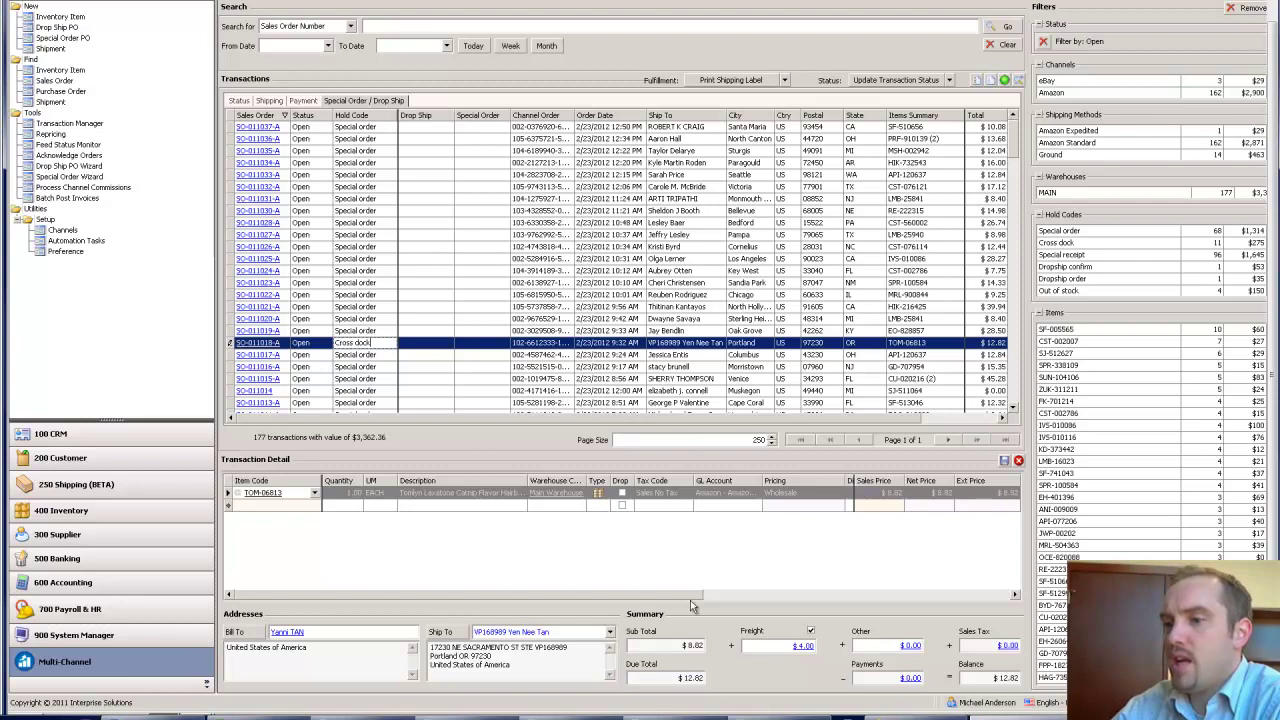
Switch to the Amazon settlement form and review its adjustments, fees and supplier refunds.
left_click(197, 717)
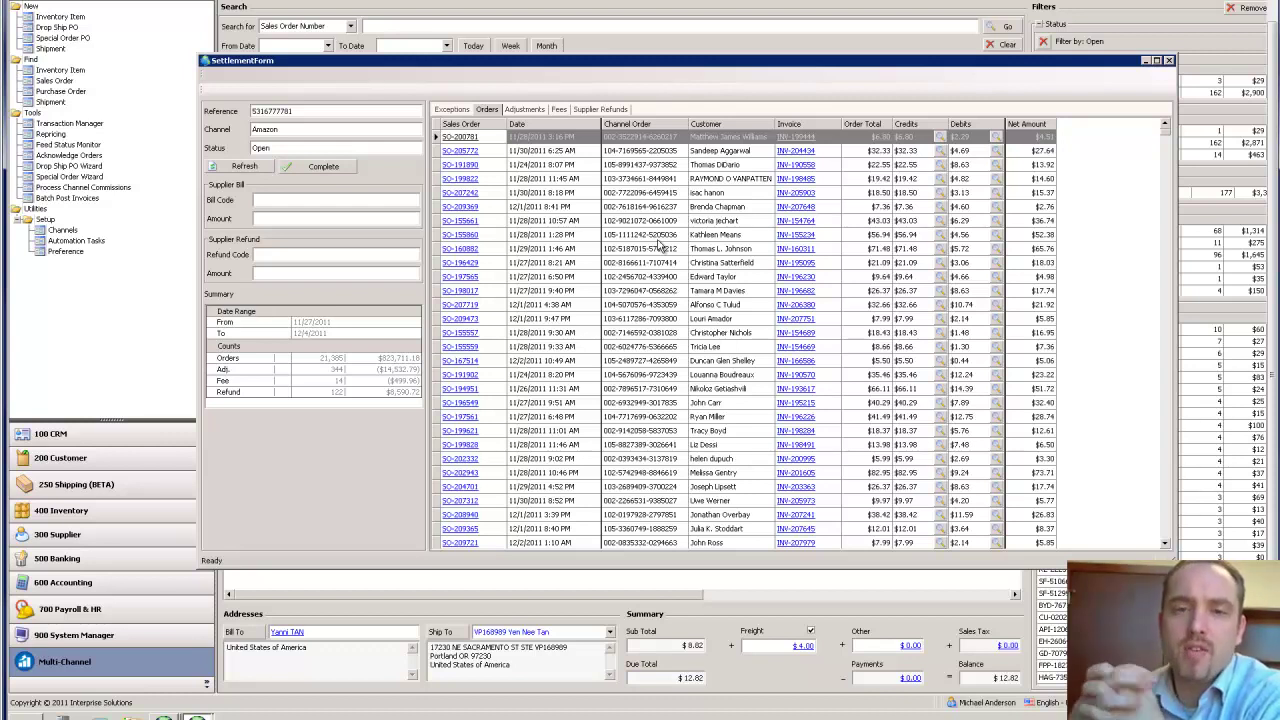
left_click(524, 110)
left_click(557, 110)
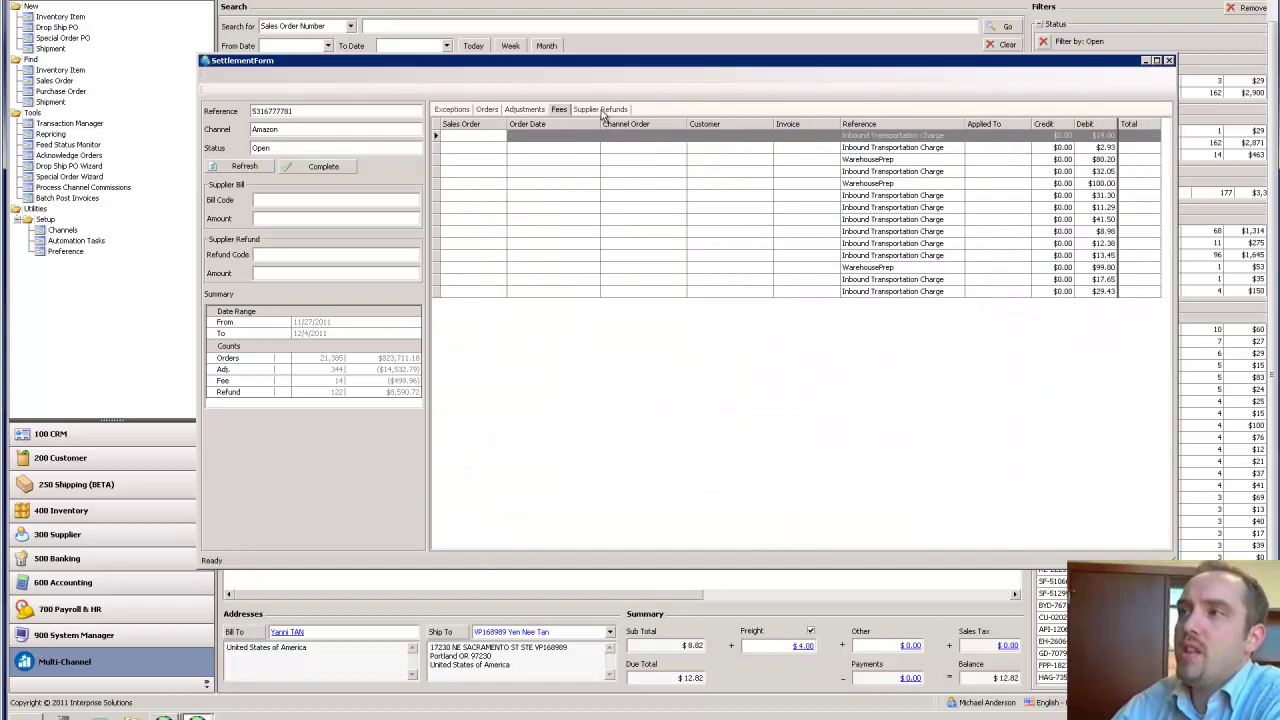
left_click(600, 110)
In the settlement's orders, inspect the credit breakdowns of the $32.33 order and the $71.48 order.
left_click(487, 110)
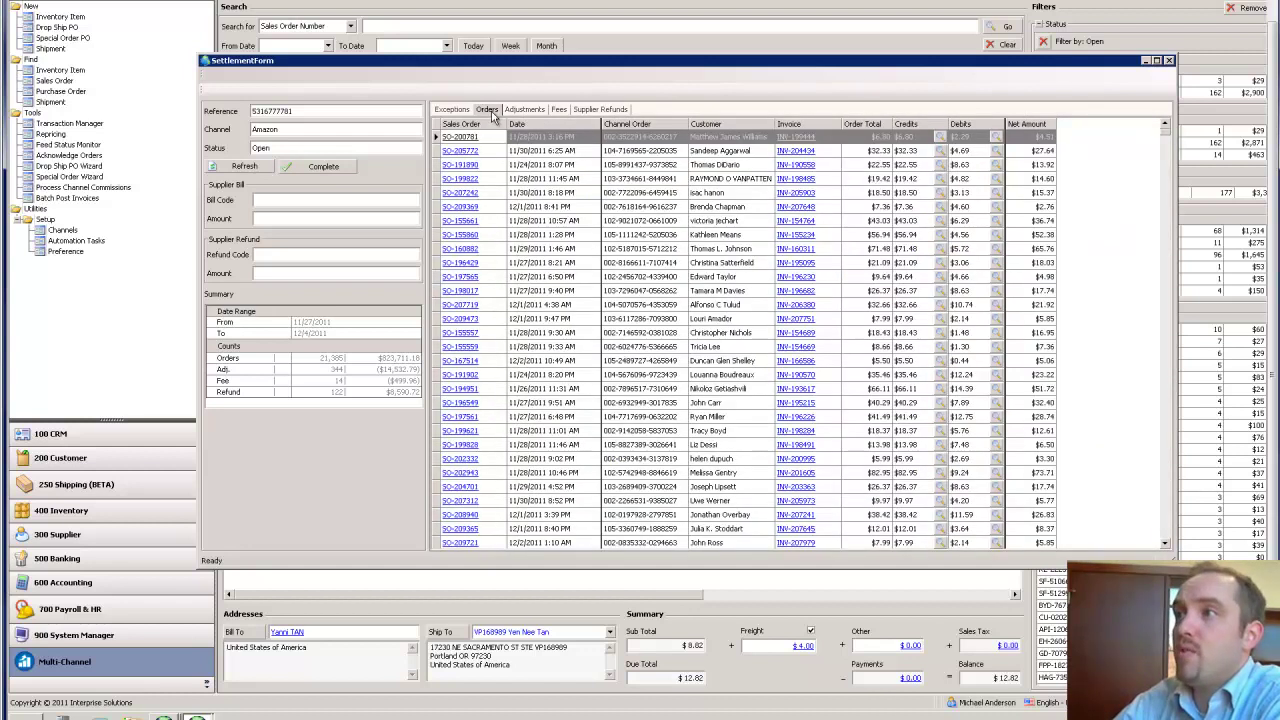
left_click(940, 150)
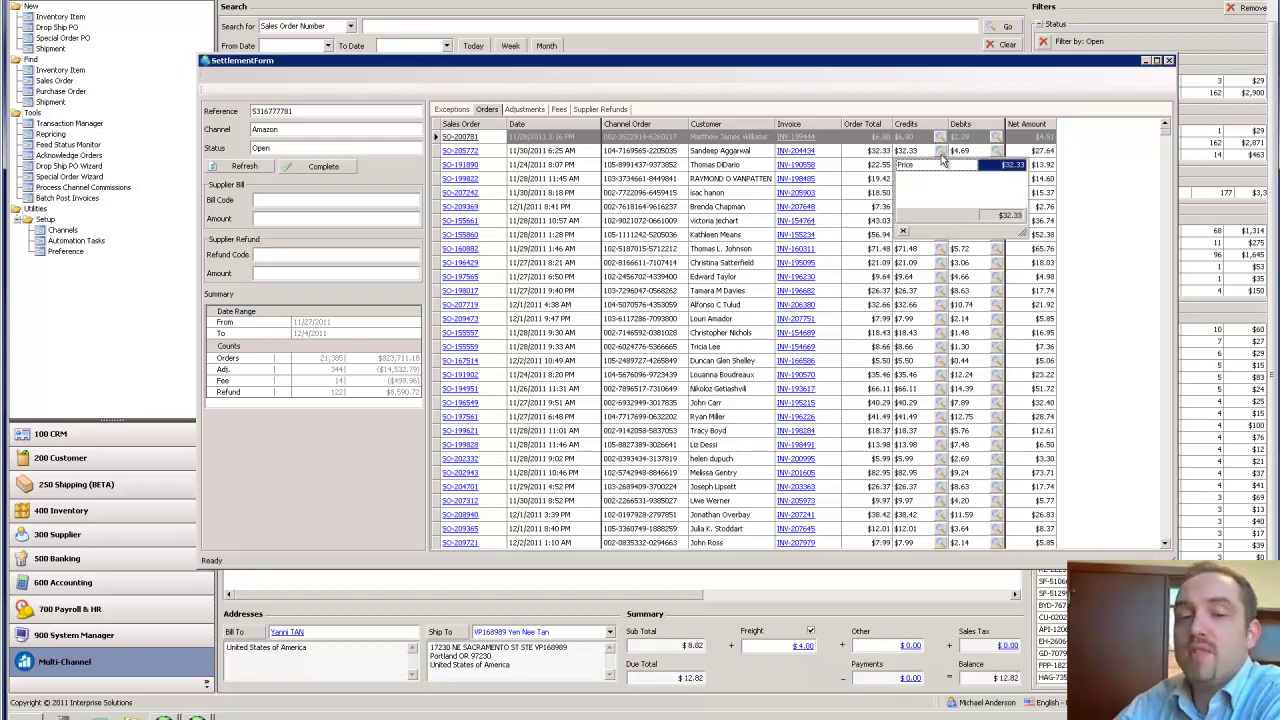
left_click(941, 248)
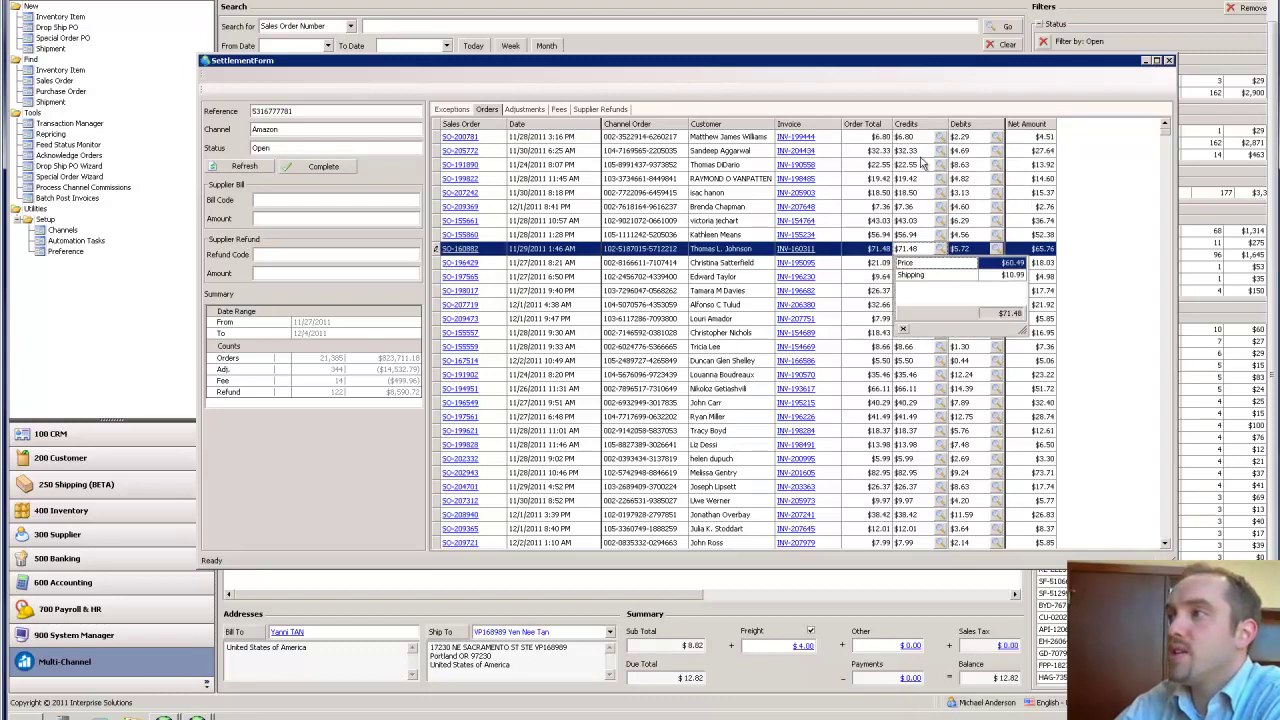